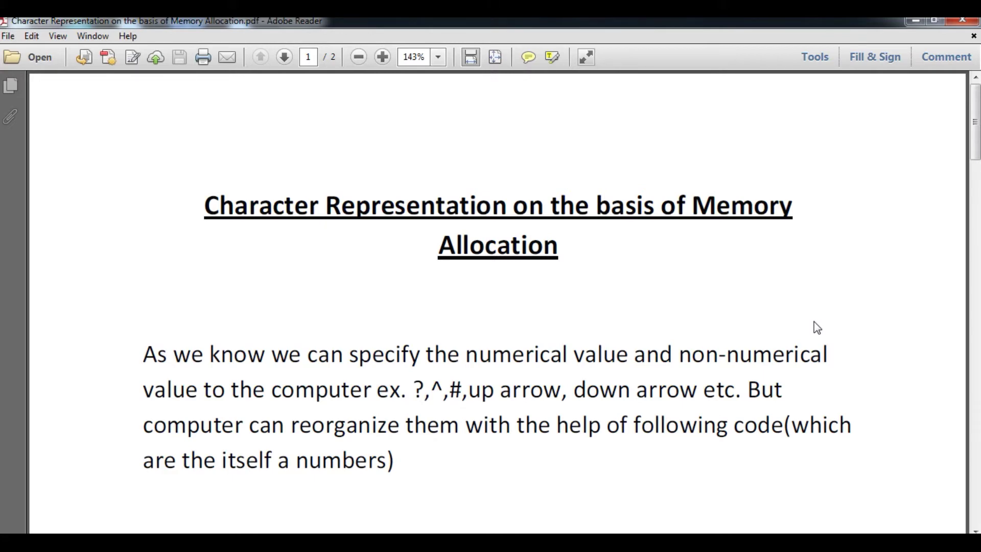
scroll(817, 327, down, 1)
scroll(817, 327, down, 5)
scroll(815, 322, down, 2)
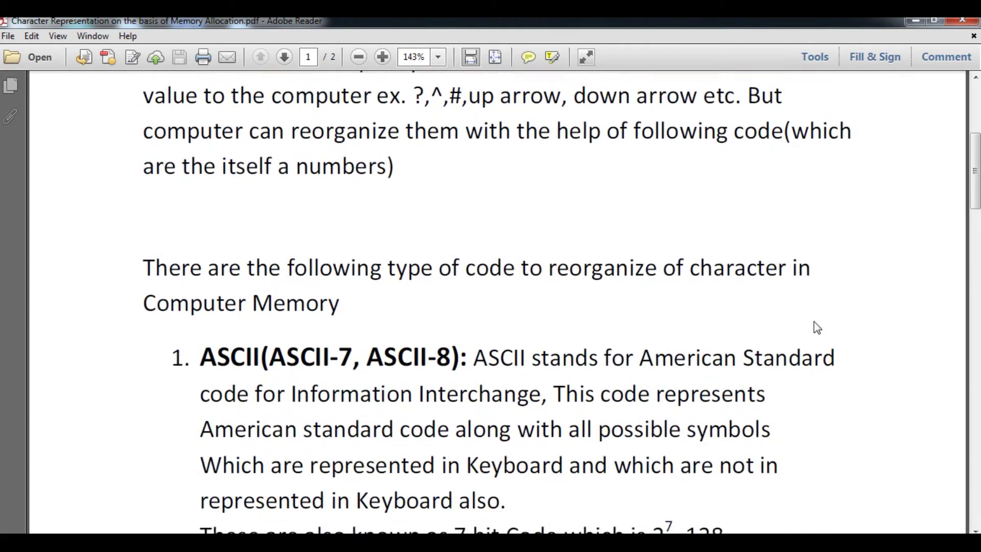
scroll(815, 320, down, 1)
scroll(814, 320, down, 1)
scroll(816, 324, down, 1)
scroll(817, 327, down, 1)
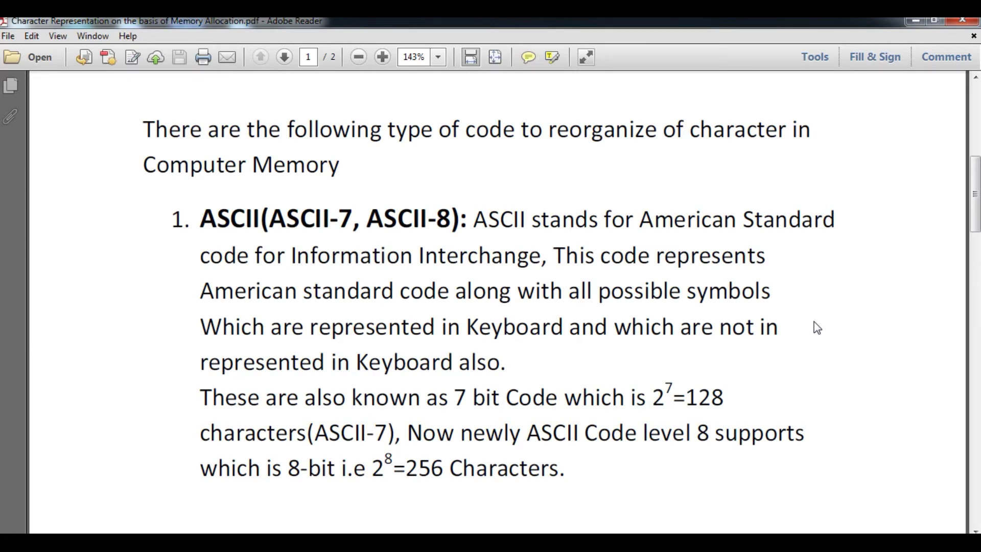
scroll(816, 328, down, 1)
scroll(815, 322, down, 5)
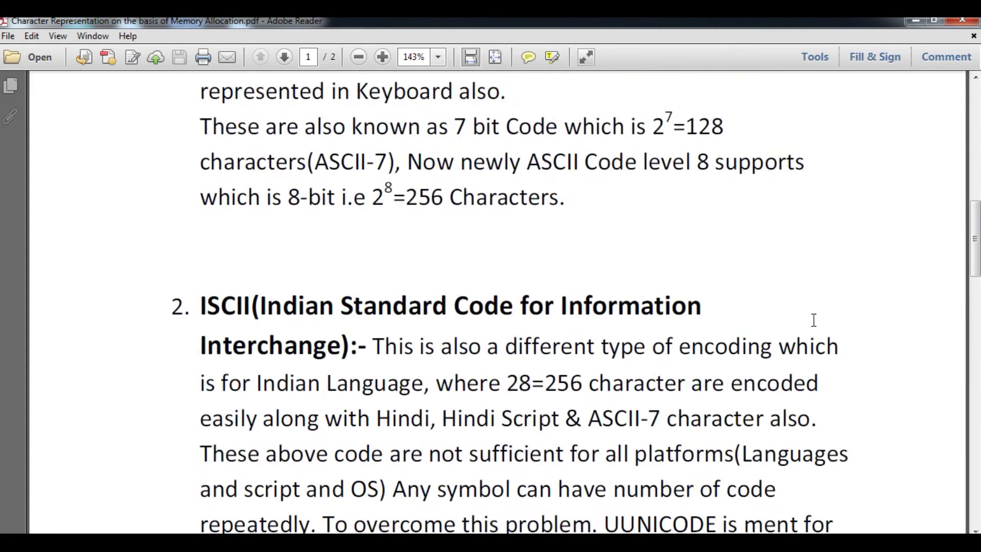
scroll(815, 319, down, 1)
scroll(813, 320, down, 1)
scroll(814, 319, down, 1)
scroll(813, 320, down, 1)
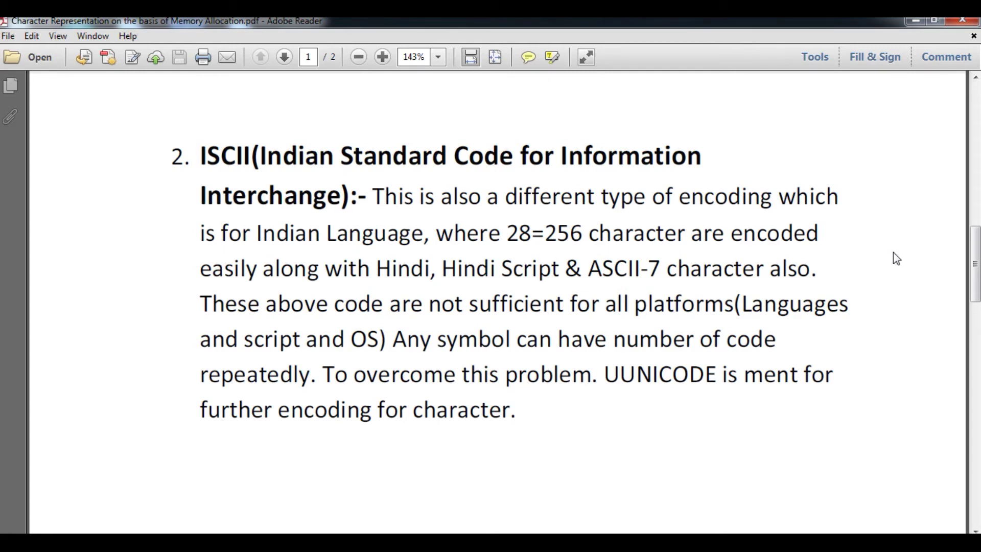
scroll(896, 259, down, 1)
scroll(897, 258, down, 1)
scroll(896, 259, down, 4)
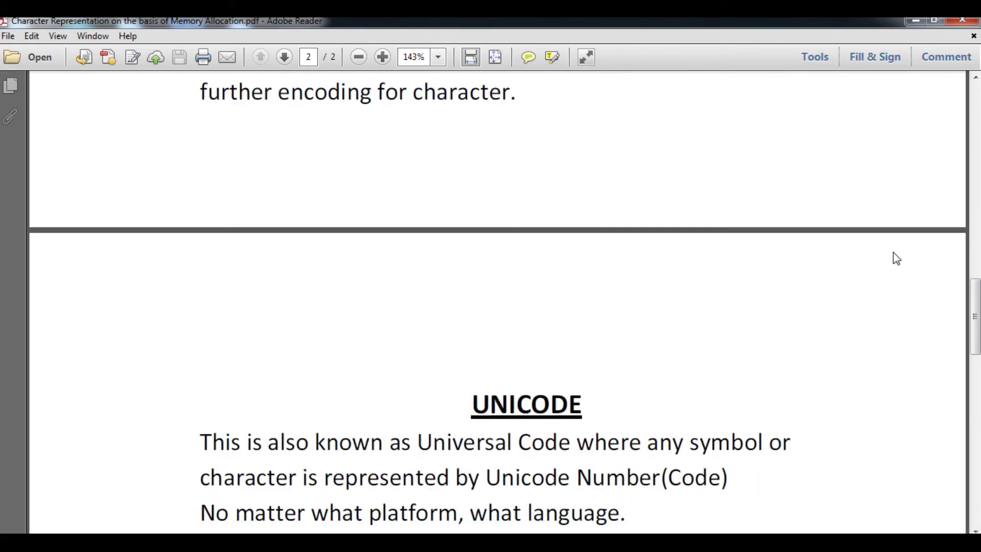
scroll(896, 258, down, 1)
scroll(895, 259, down, 1)
scroll(896, 258, down, 1)
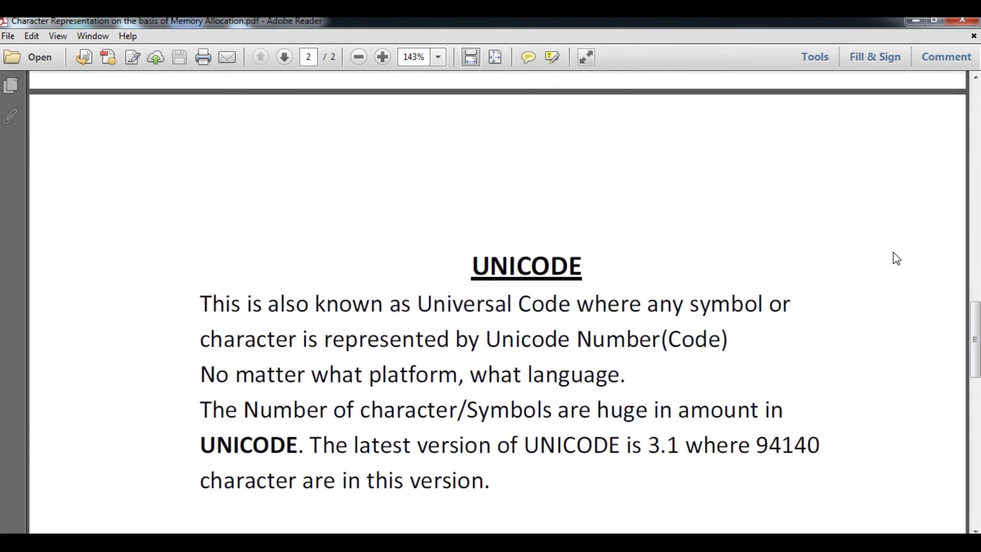
scroll(896, 258, down, 1)
scroll(897, 259, down, 1)
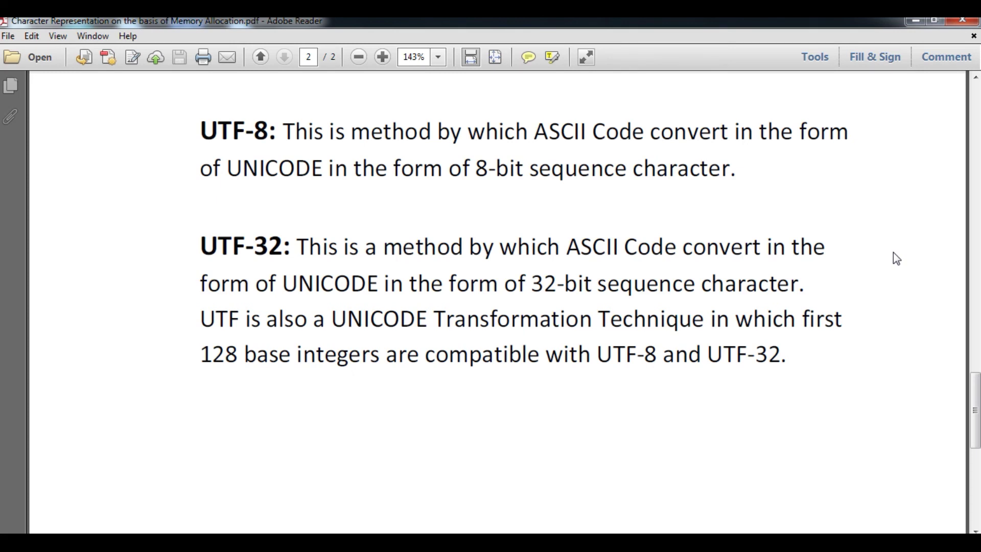
scroll(896, 258, up, 1)
scroll(896, 258, up, 3)
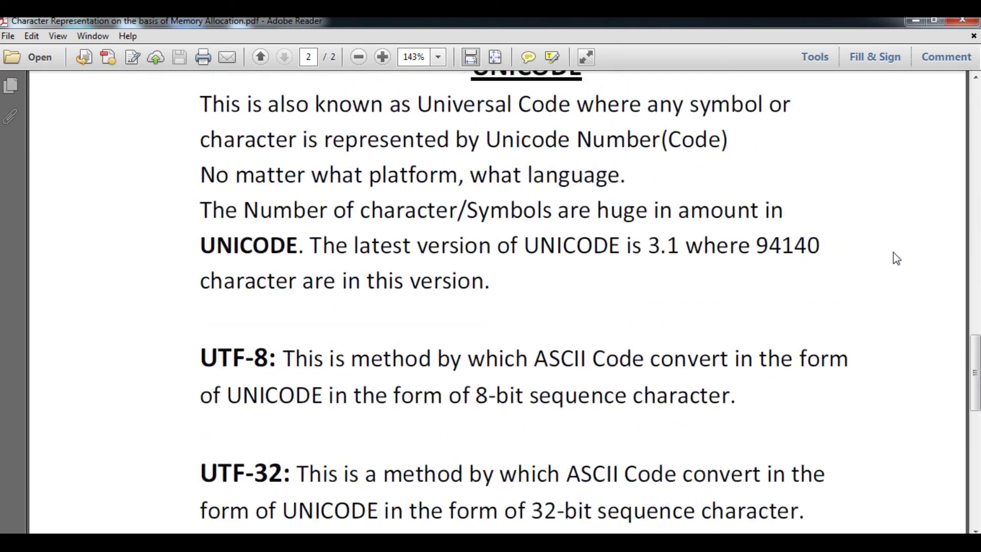
scroll(896, 259, up, 3)
scroll(896, 258, up, 1)
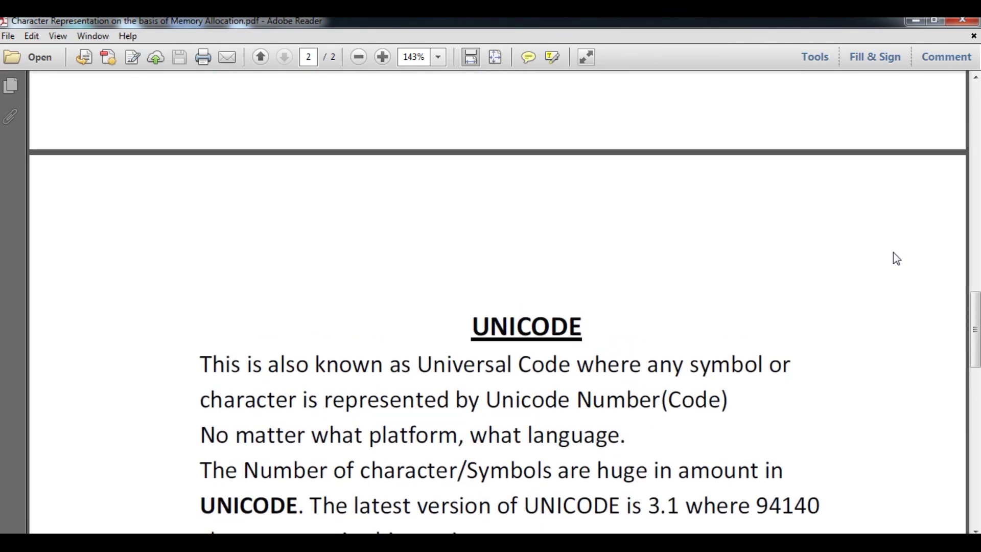
scroll(896, 259, up, 2)
scroll(896, 258, up, 6)
scroll(896, 258, up, 3)
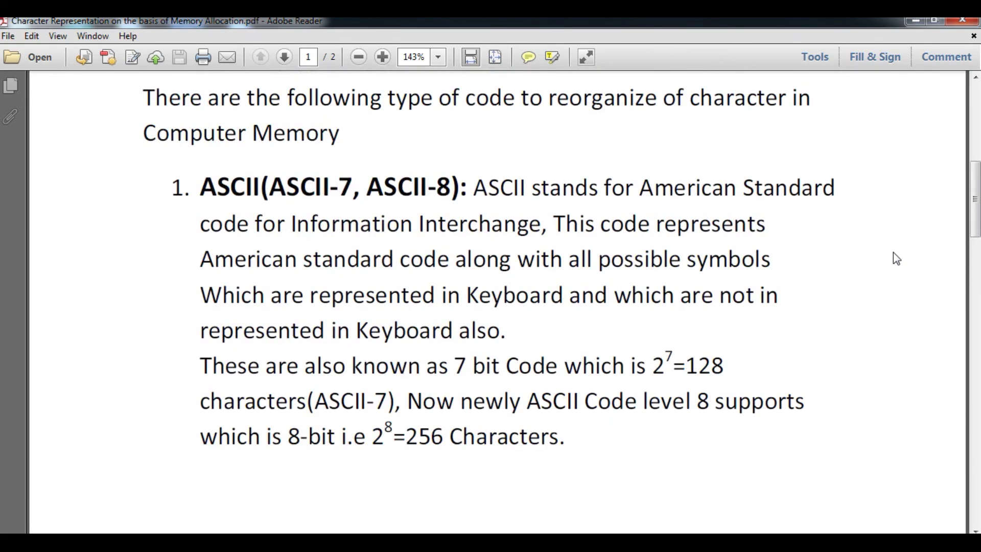